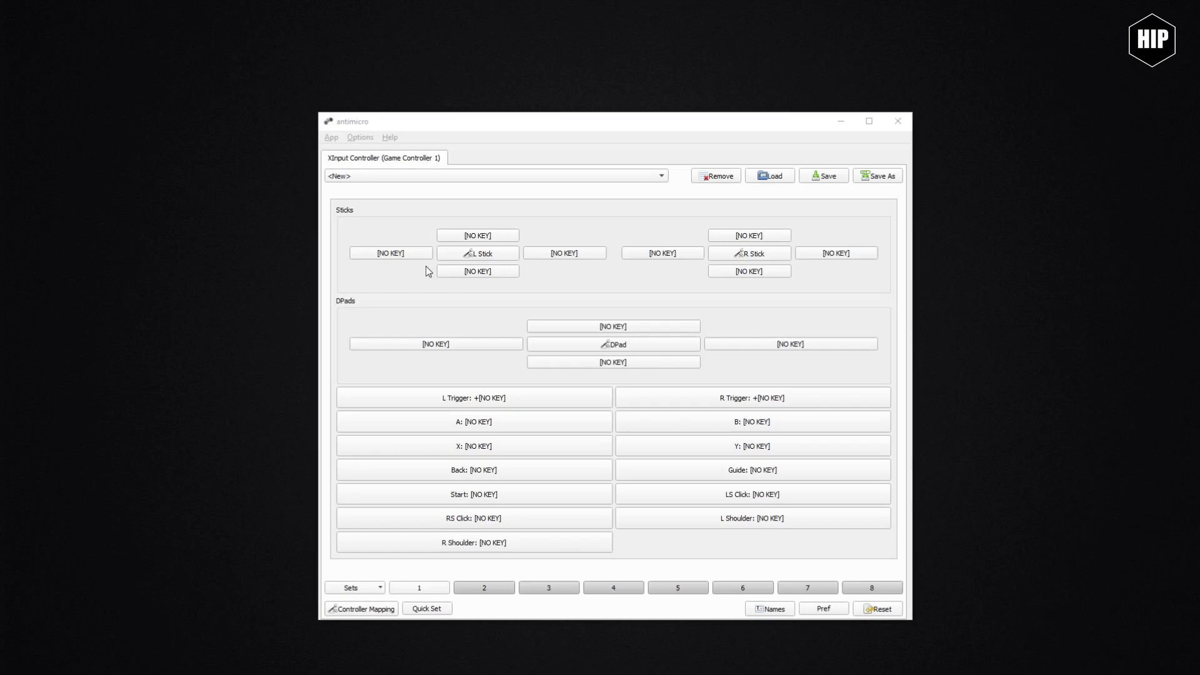
Map the left stick's left, up, right and down directions to A, W, D and S.
{"action": "left_click", "coordinate": [396, 254]}
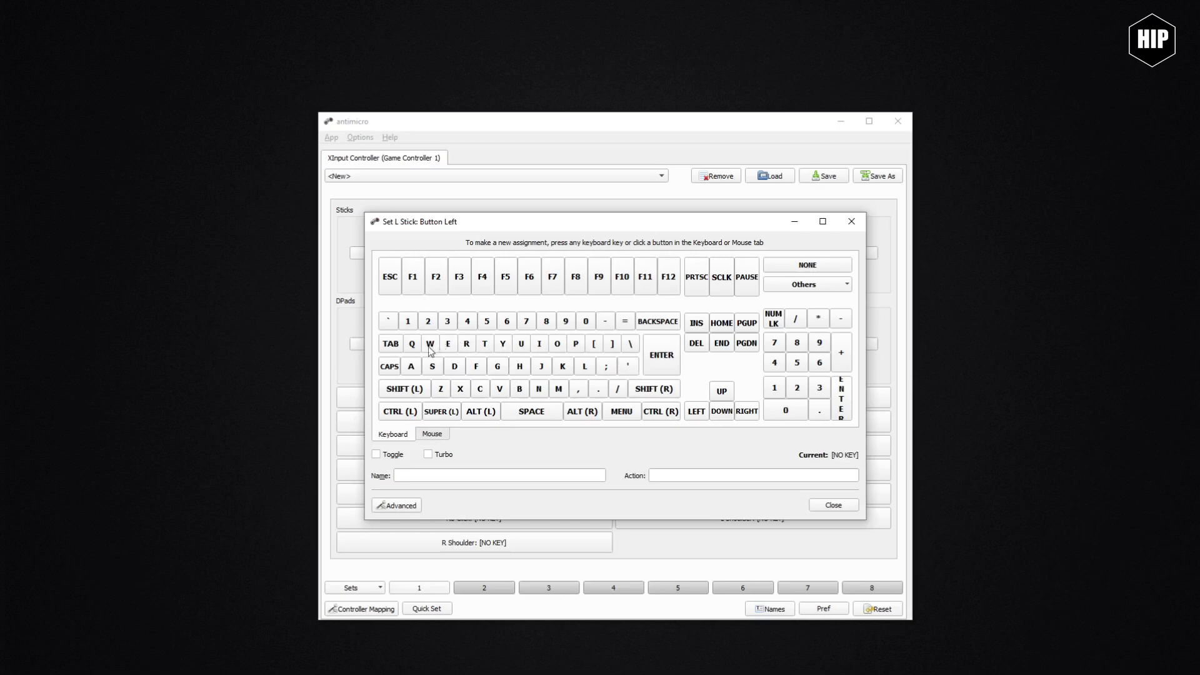
{"action": "left_click", "coordinate": [411, 367]}
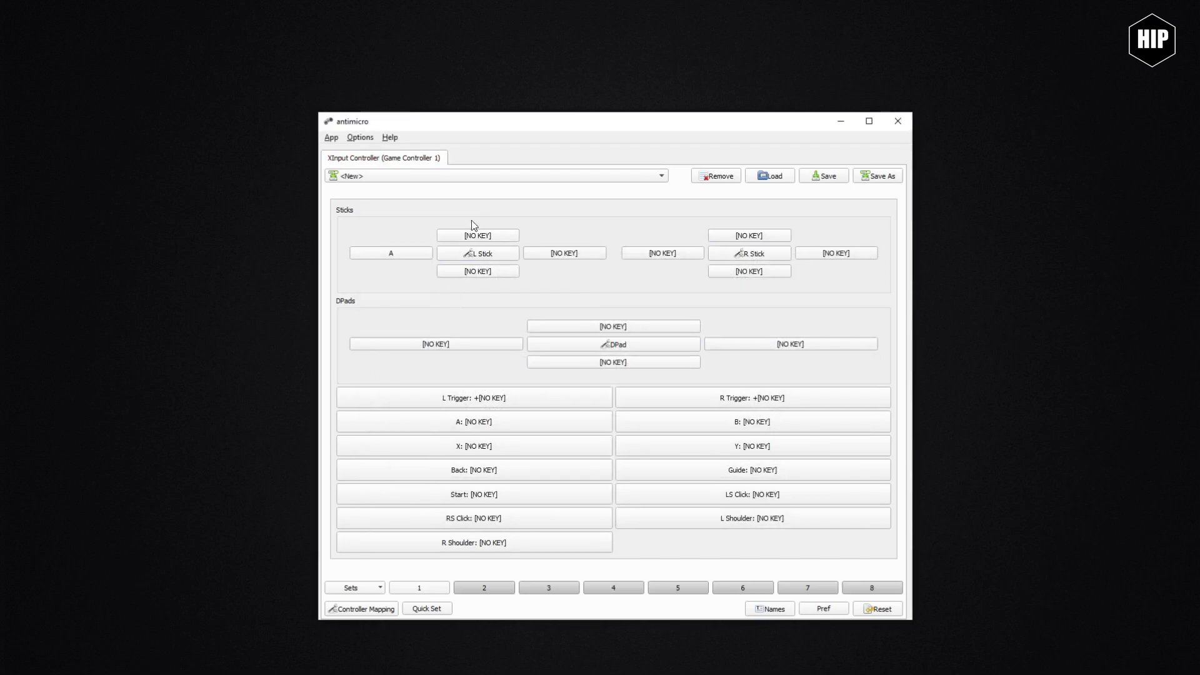
{"action": "left_click", "coordinate": [477, 237]}
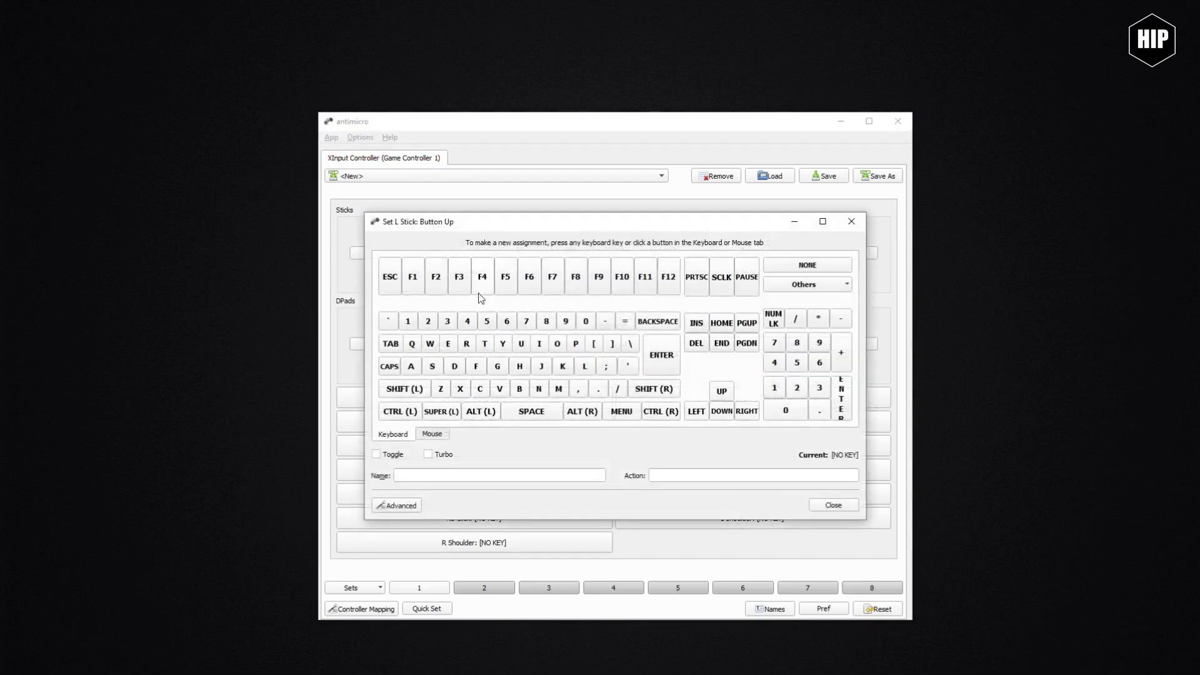
{"action": "left_click", "coordinate": [431, 345]}
{"action": "left_click", "coordinate": [559, 263]}
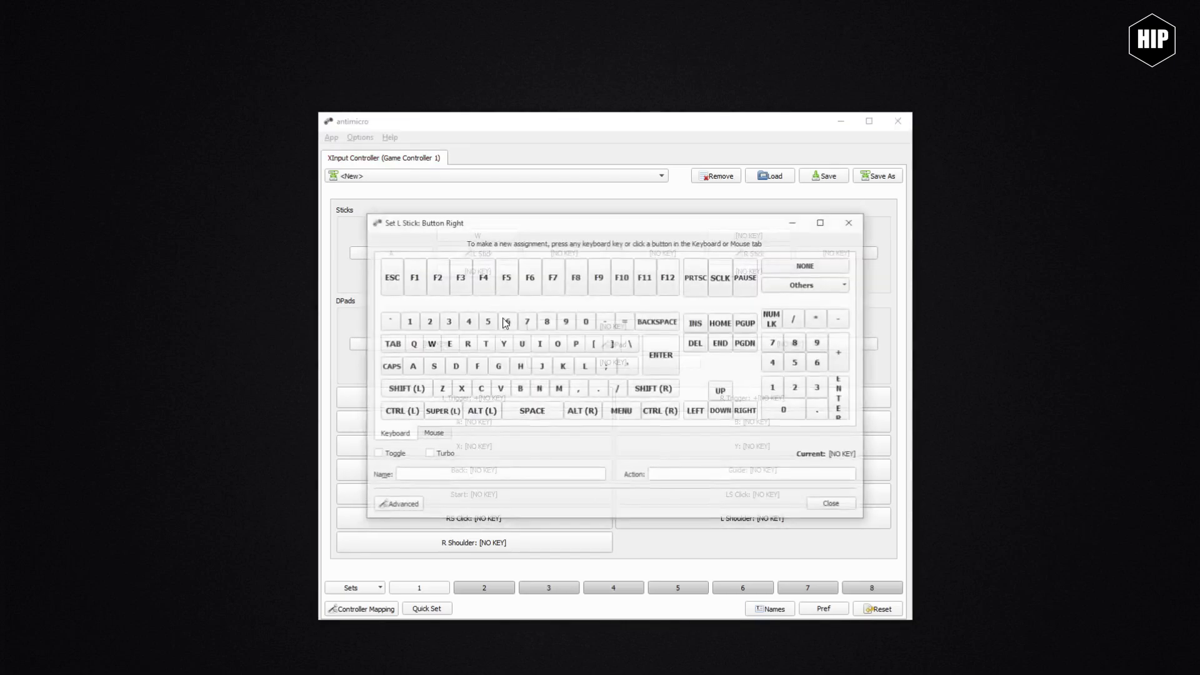
{"action": "left_click", "coordinate": [456, 365]}
{"action": "left_click", "coordinate": [484, 275]}
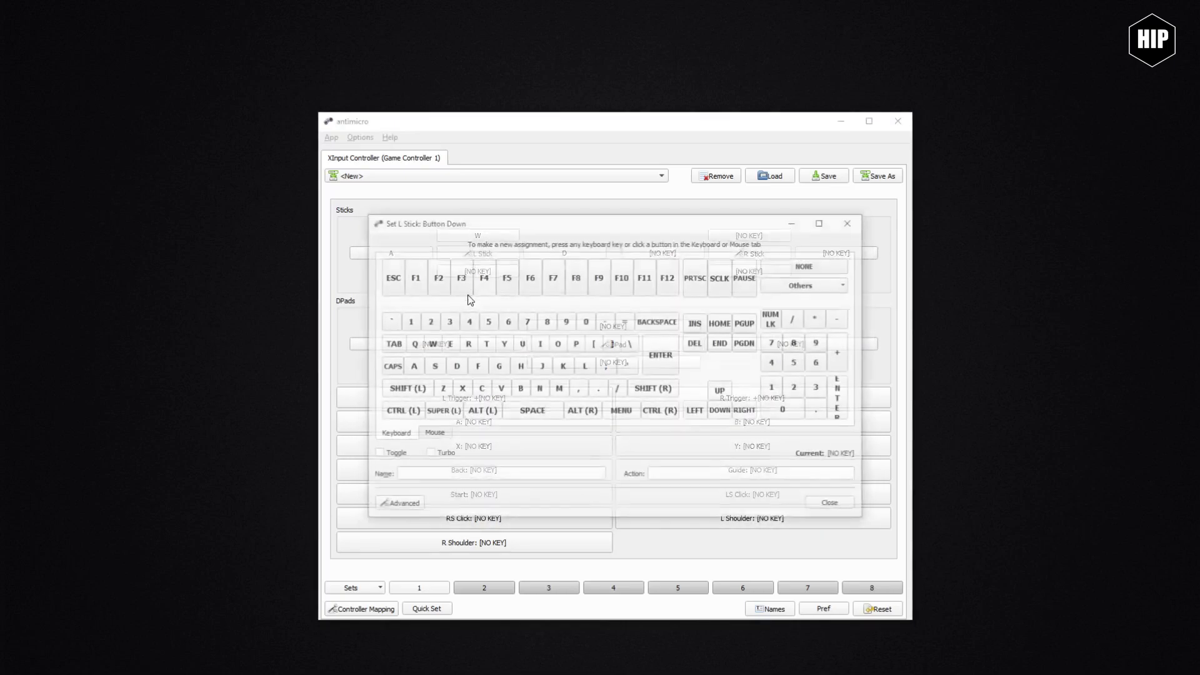
{"action": "left_click", "coordinate": [434, 367]}
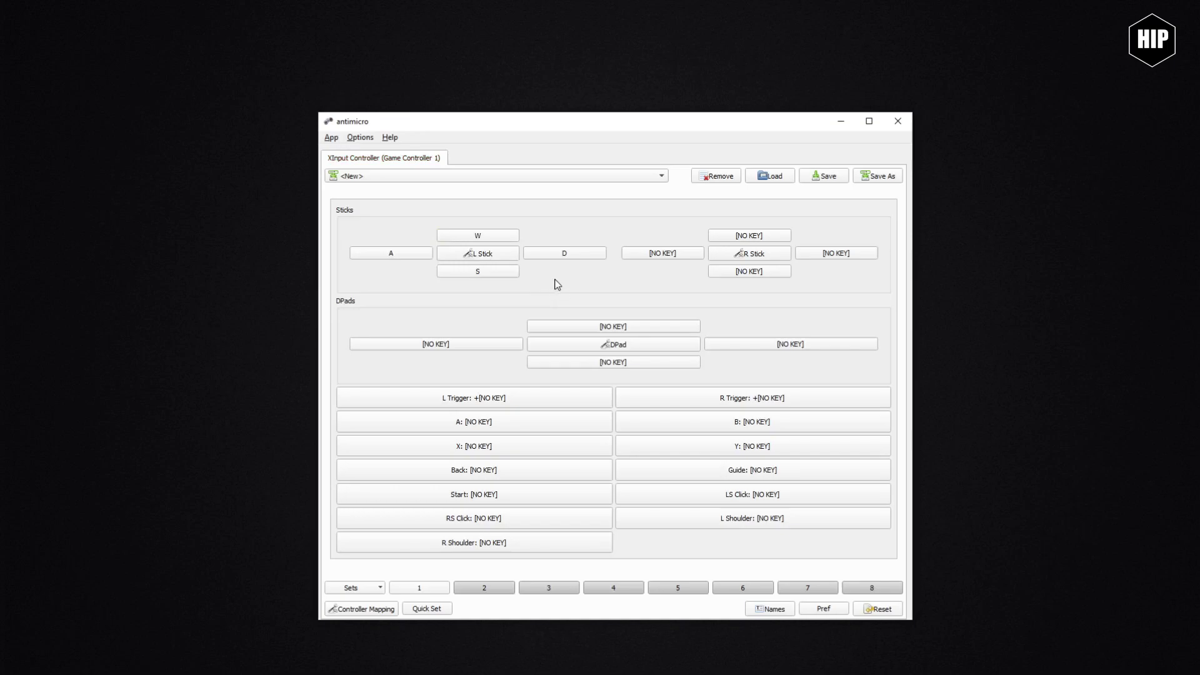
{"action": "left_click", "coordinate": [470, 254]}
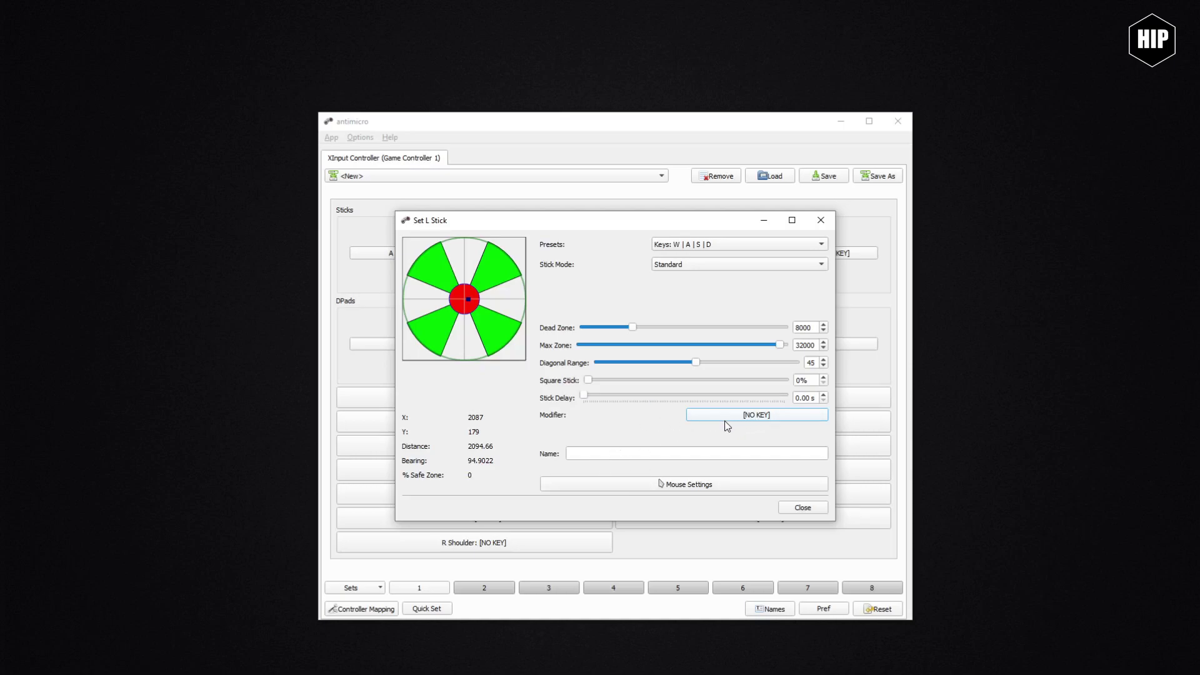
{"action": "key", "text": "Up"}
{"action": "key", "text": "Up"}
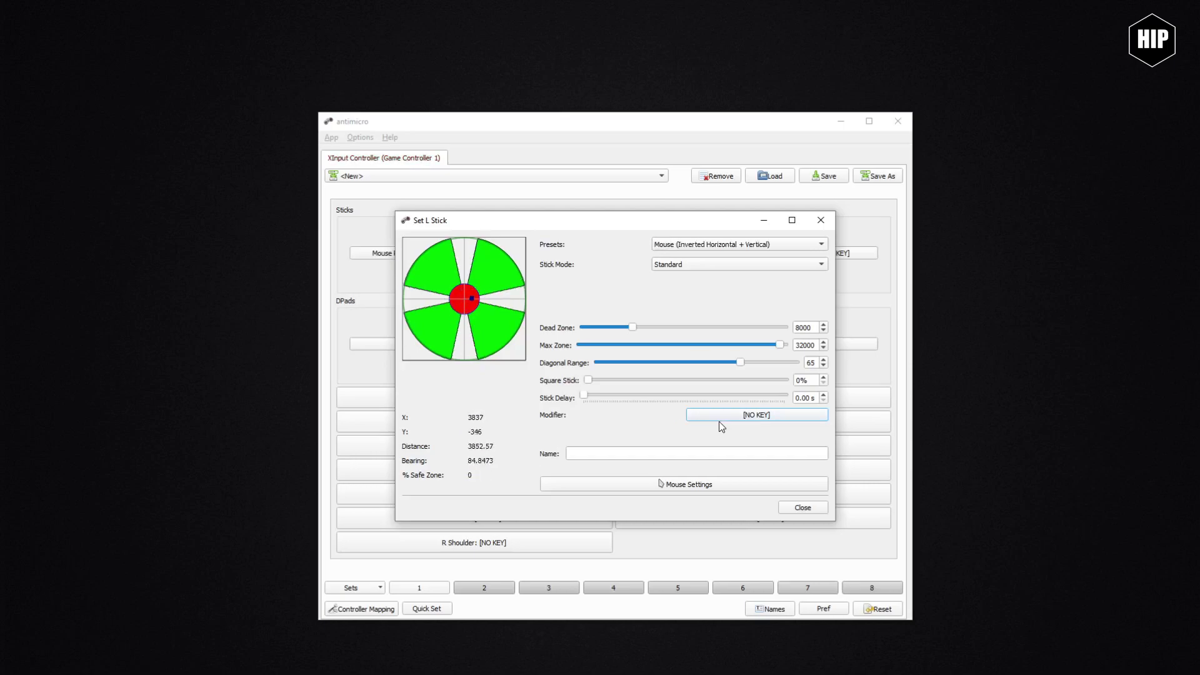
{"action": "left_click", "coordinate": [804, 509]}
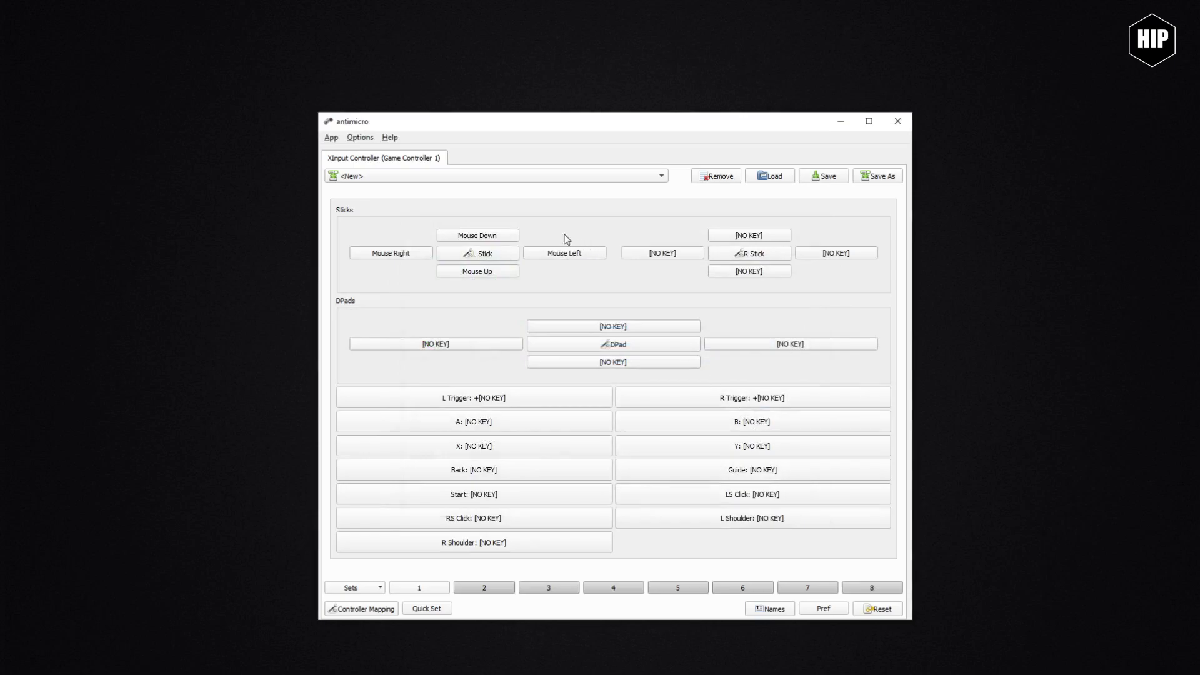
{"action": "left_click", "coordinate": [478, 253]}
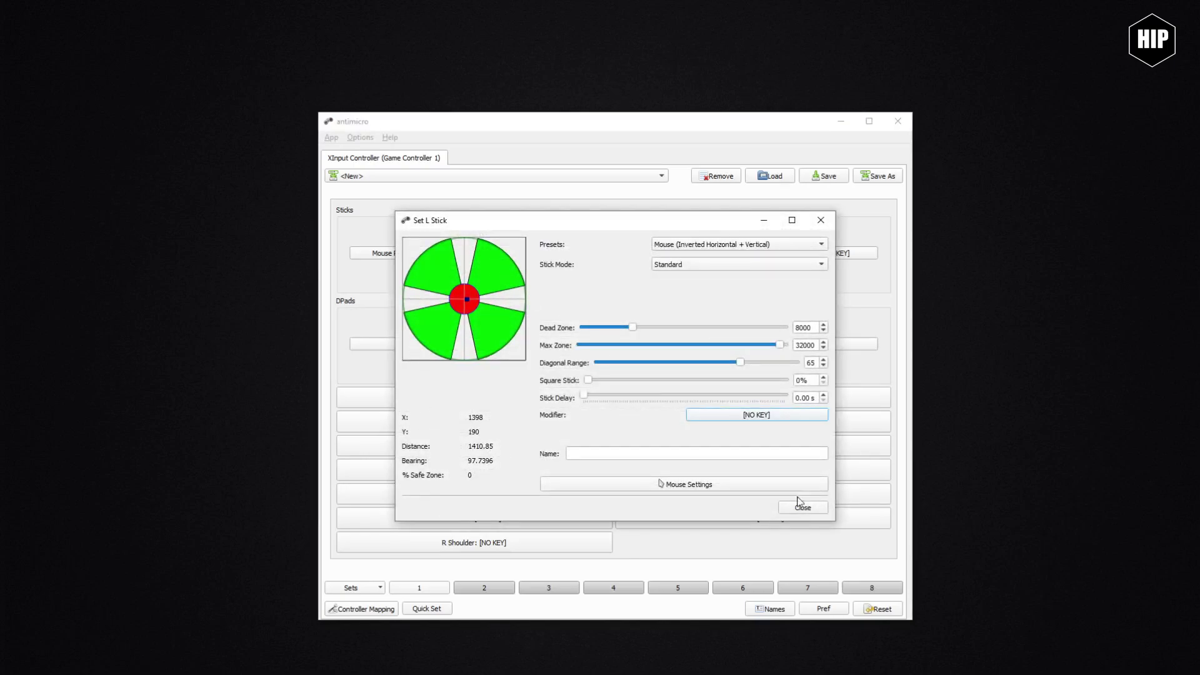
{"action": "left_click", "coordinate": [802, 507]}
{"action": "left_click", "coordinate": [533, 254]}
{"action": "left_click", "coordinate": [711, 246]}
{"action": "left_click", "coordinate": [685, 303]}
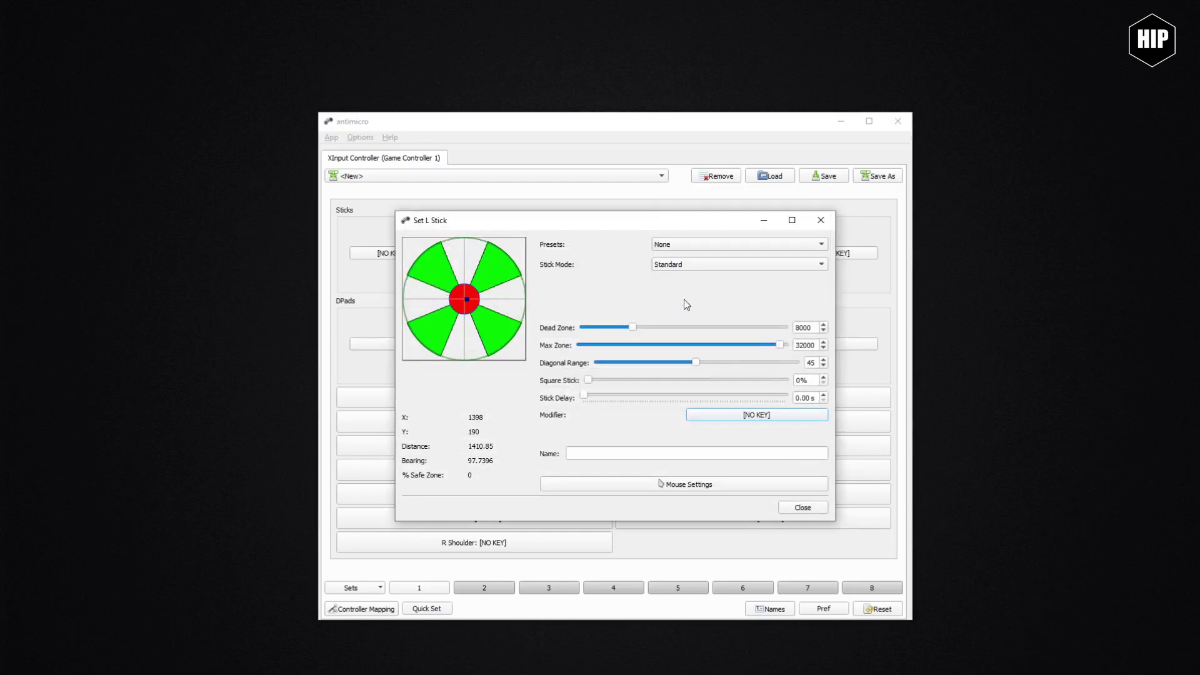
{"action": "left_click", "coordinate": [803, 511]}
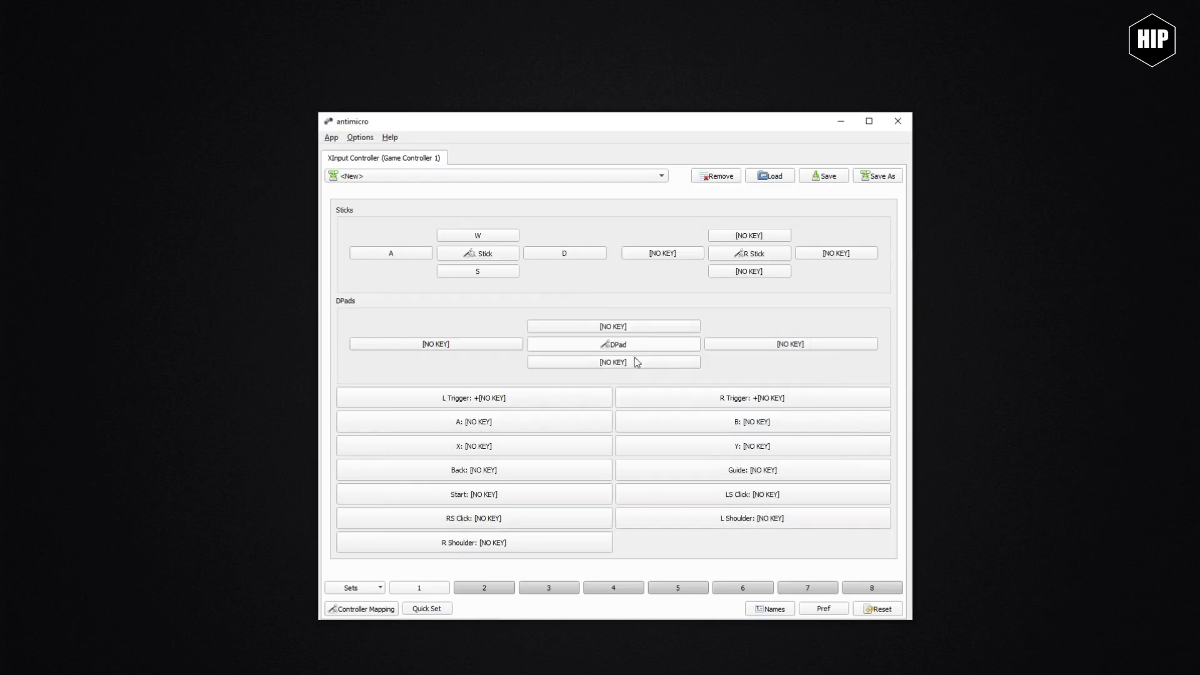
Bind the A button to Space and the B button to left Ctrl as a toggle.
{"action": "left_click", "coordinate": [477, 423]}
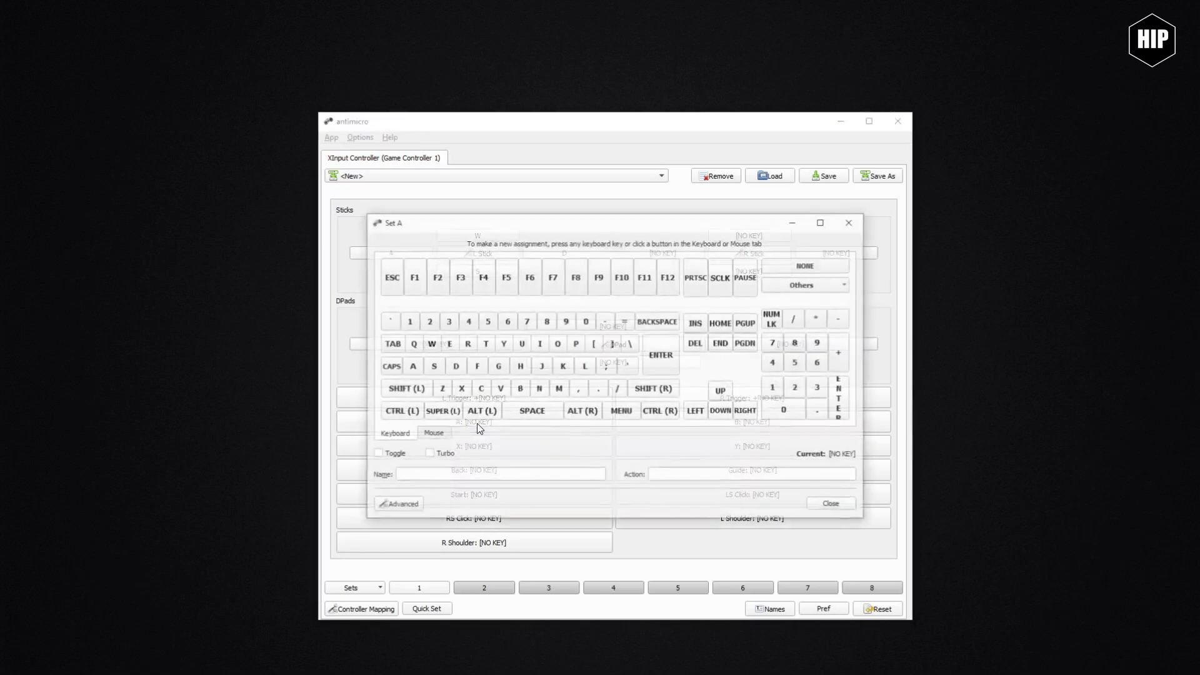
{"action": "left_click", "coordinate": [534, 412]}
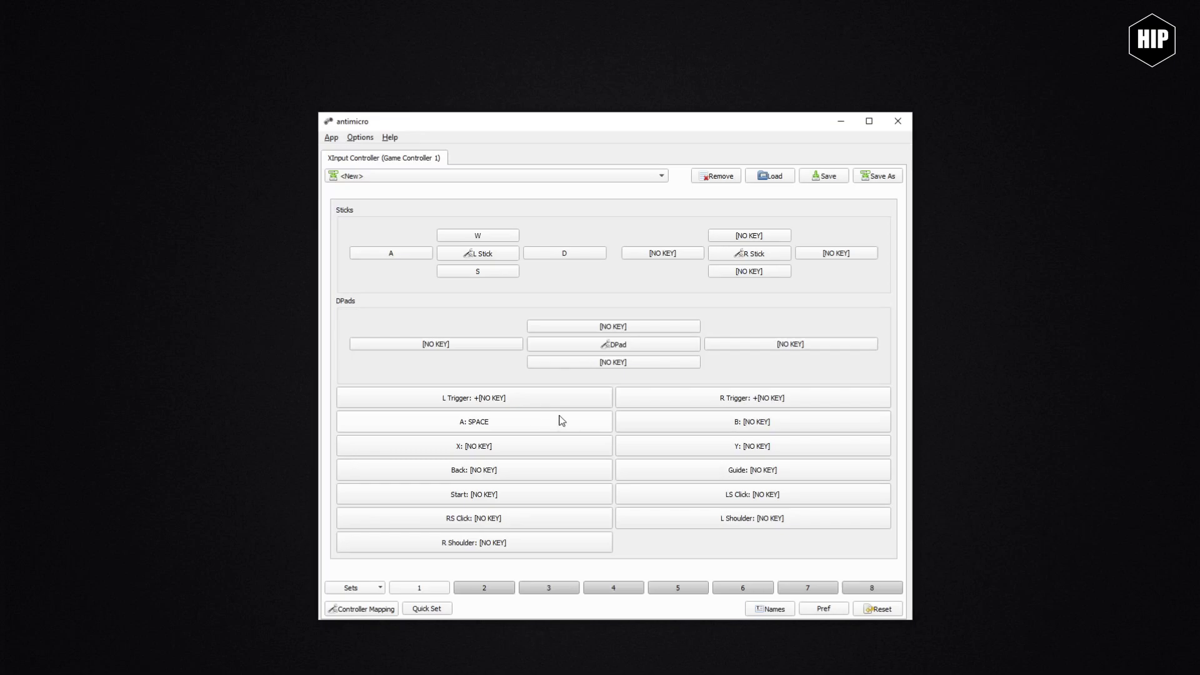
{"action": "left_click", "coordinate": [745, 429]}
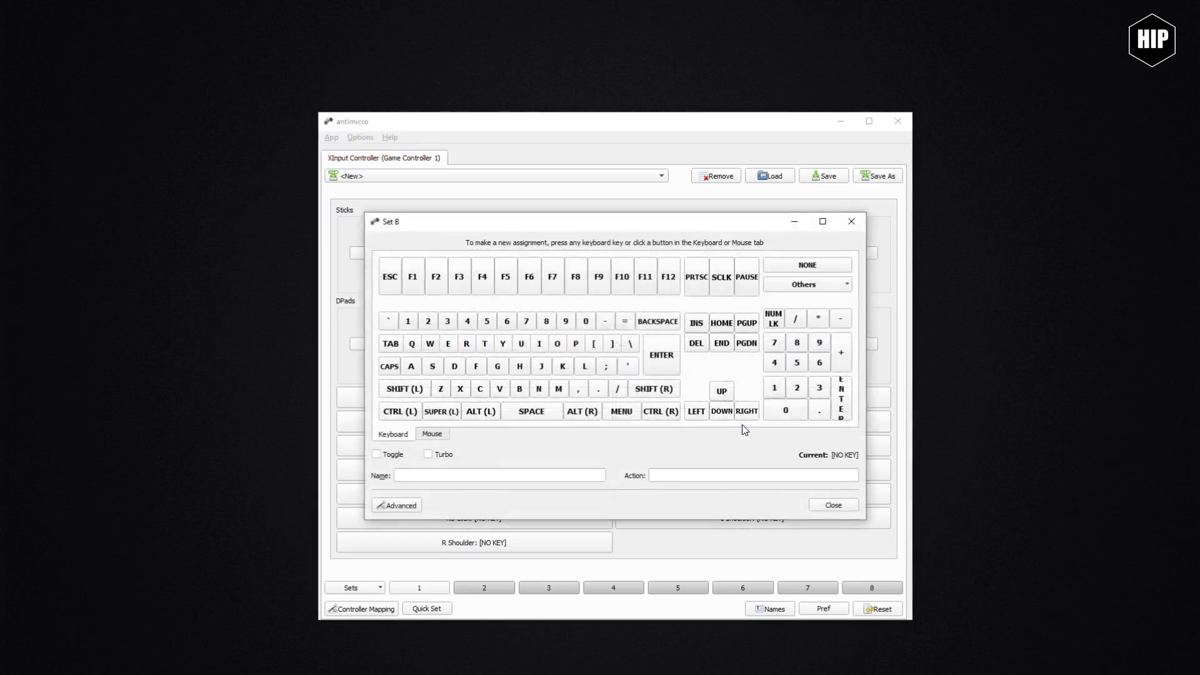
{"action": "left_click", "coordinate": [381, 459]}
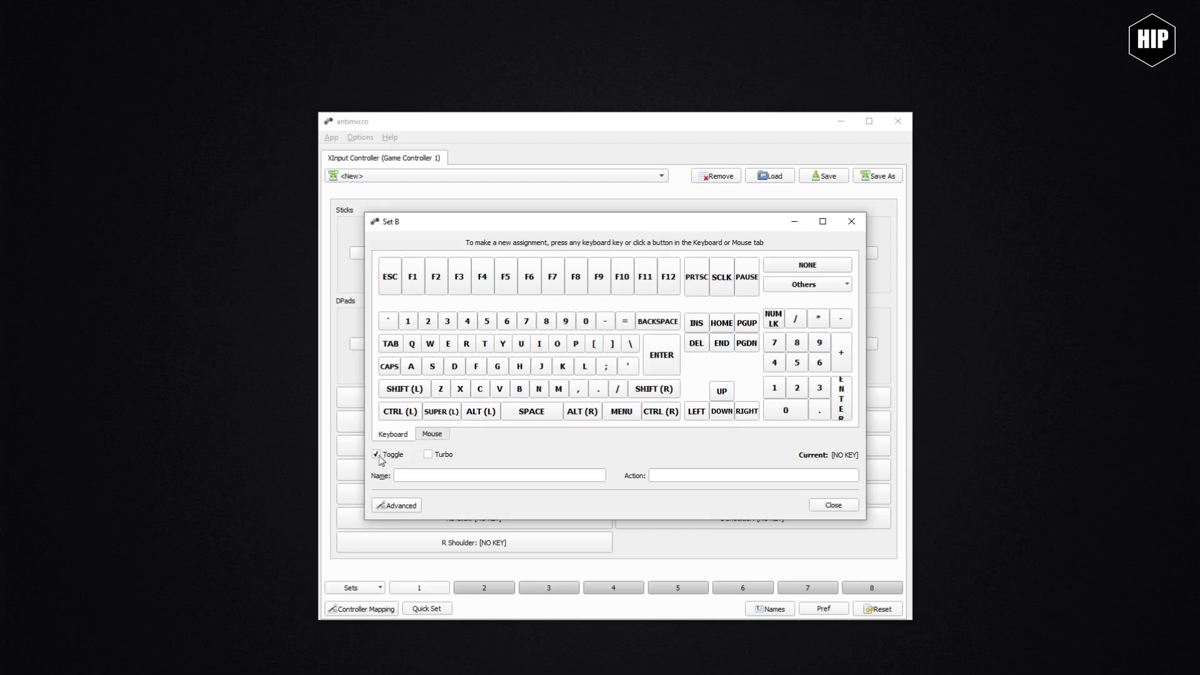
{"action": "left_click", "coordinate": [402, 412]}
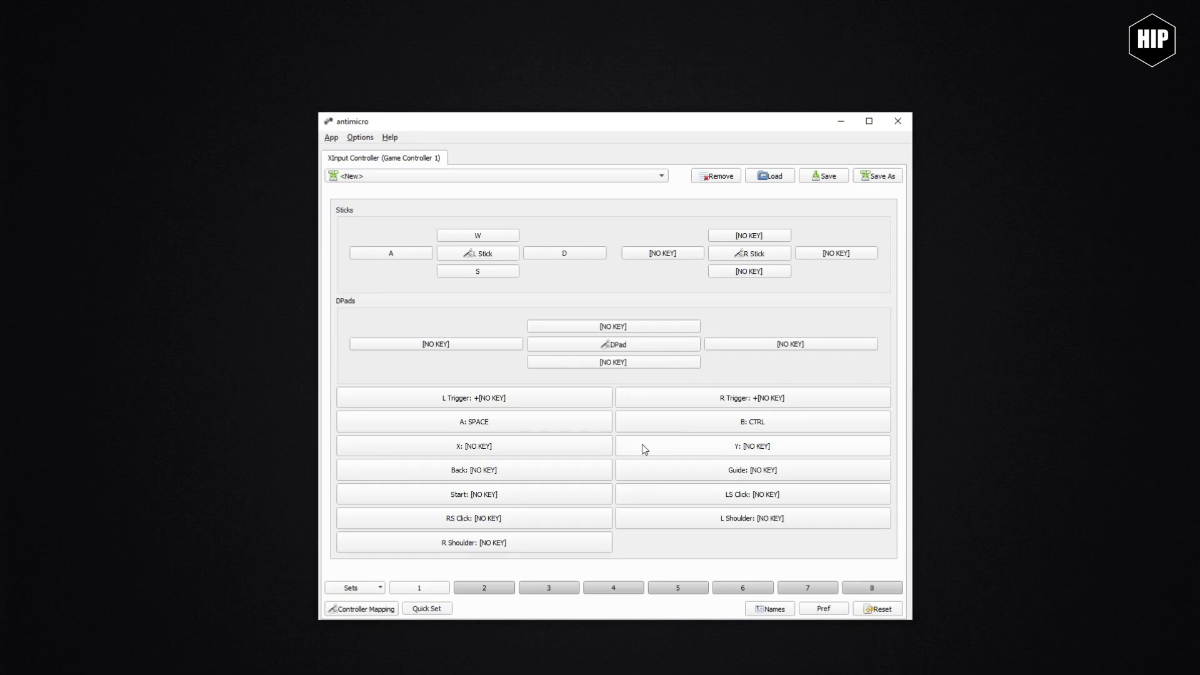
Give the L Shoulder button a two-key SHIFT, L assignment in its advanced options.
{"action": "left_click", "coordinate": [768, 519]}
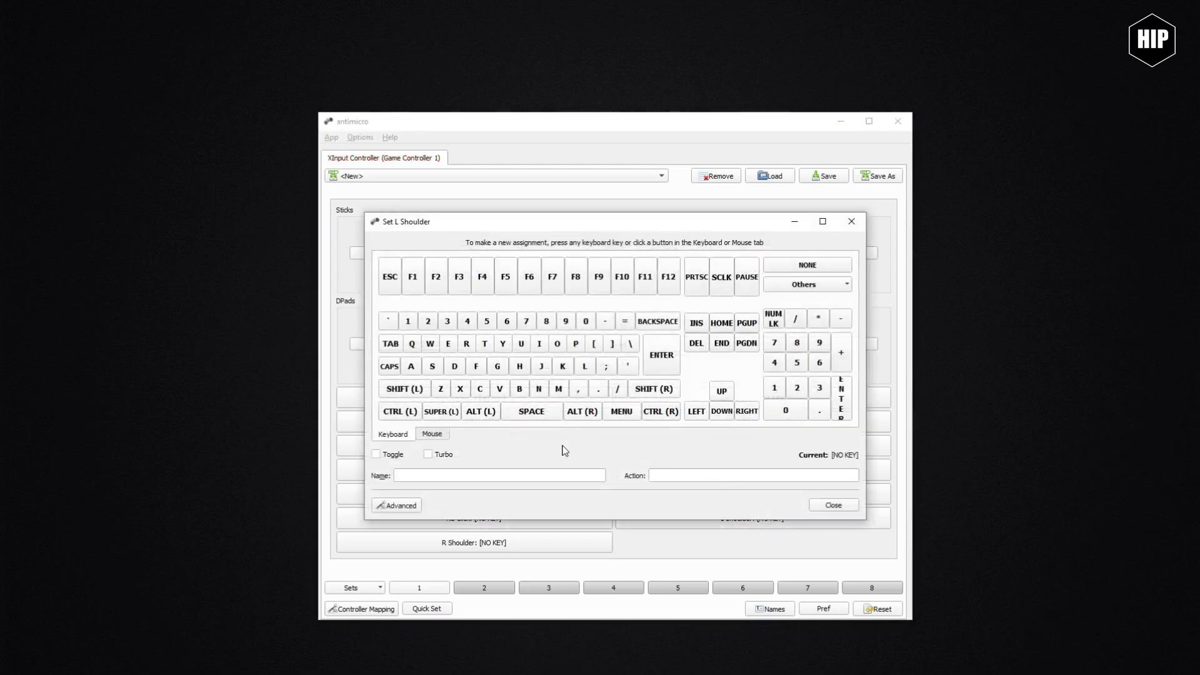
{"action": "left_click", "coordinate": [401, 505]}
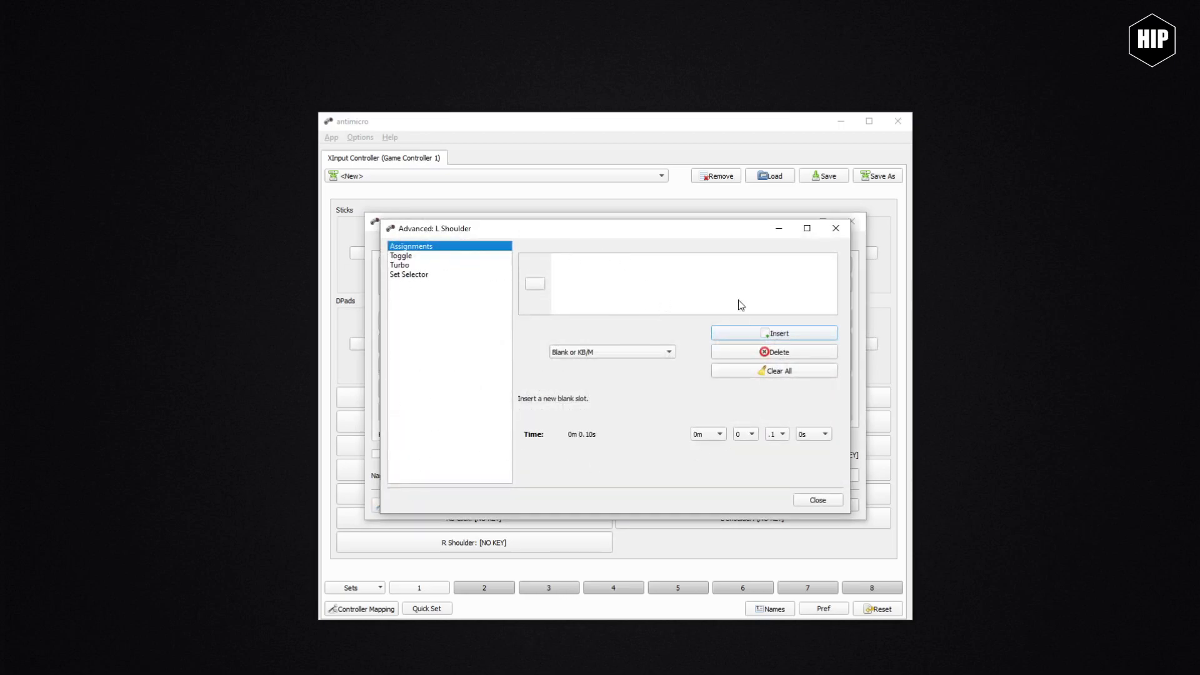
{"action": "left_click", "coordinate": [539, 292]}
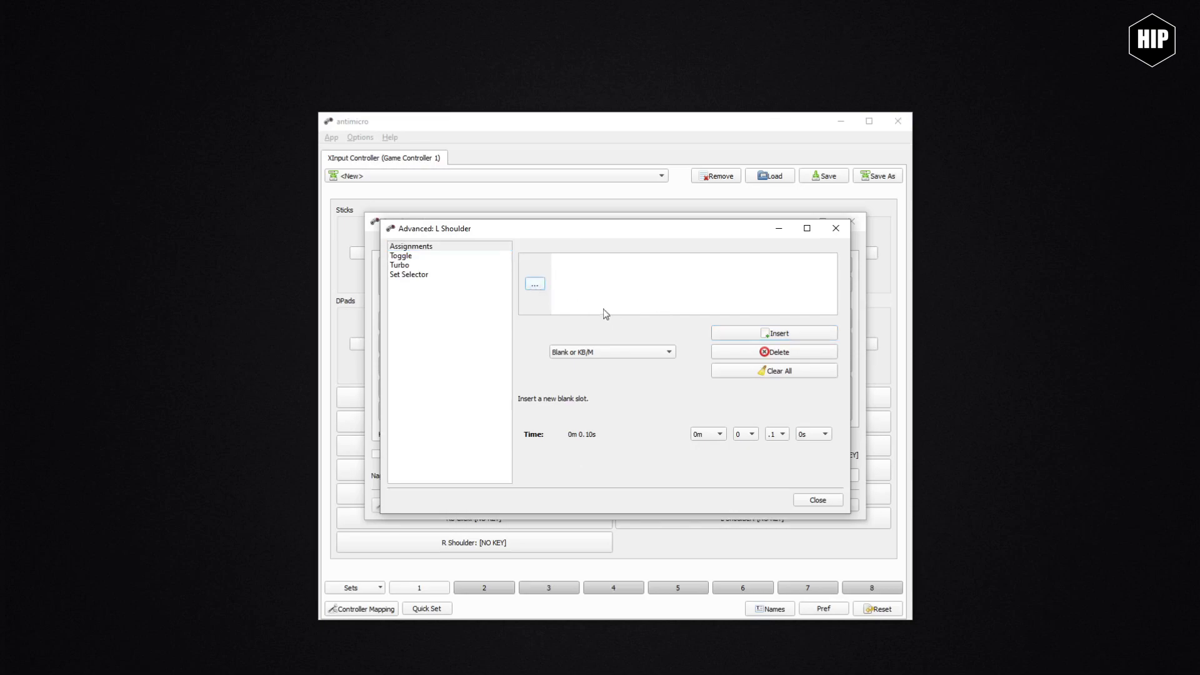
{"action": "key", "text": "shift"}
{"action": "left_click", "coordinate": [597, 285]}
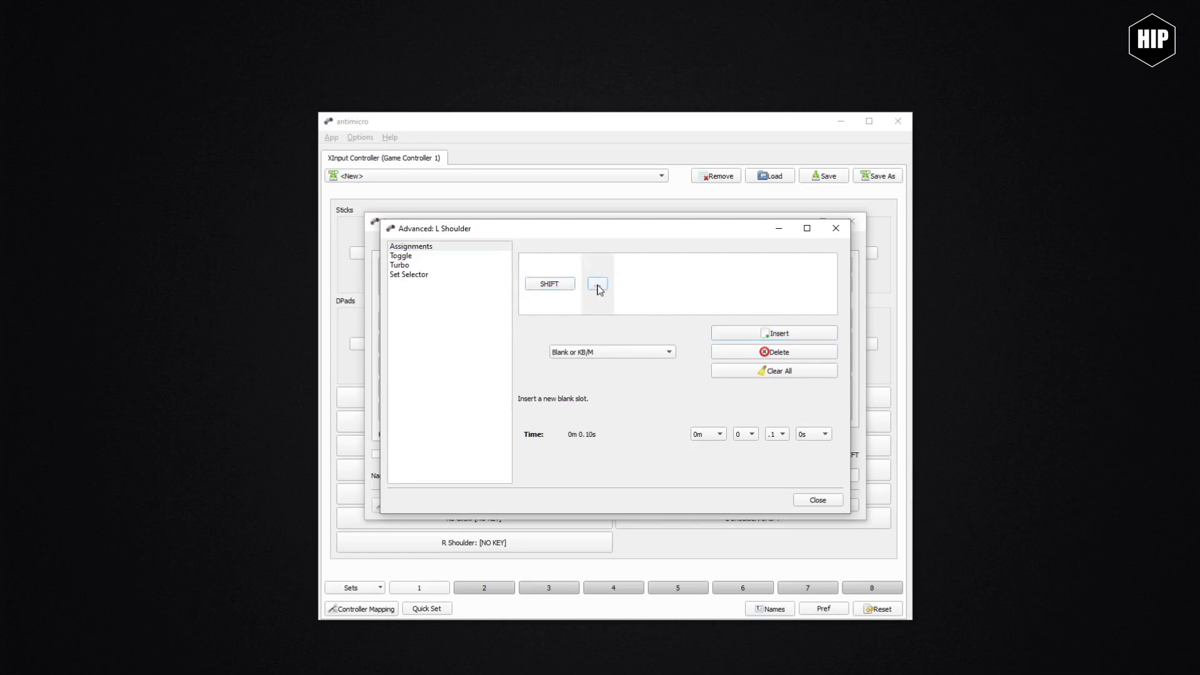
{"action": "key", "text": "l"}
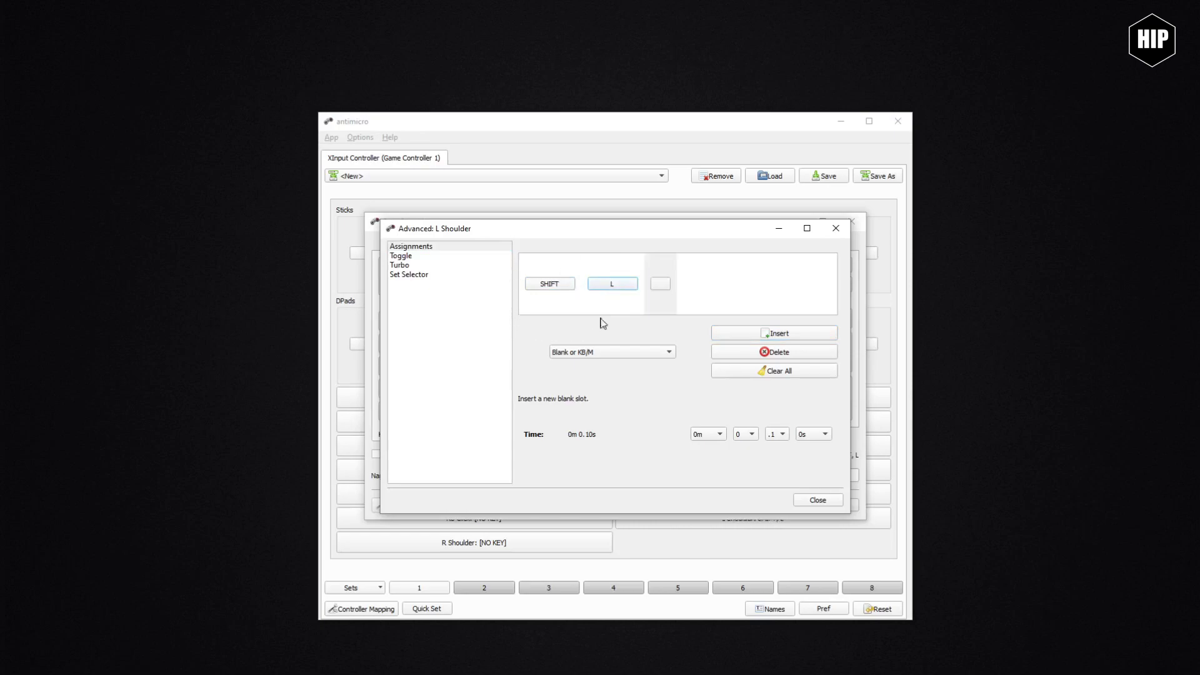
Review the Toggle, Turbo and Set Selector options, leave Set Selector Disabled, and close both dialogs.
{"action": "left_click", "coordinate": [410, 256]}
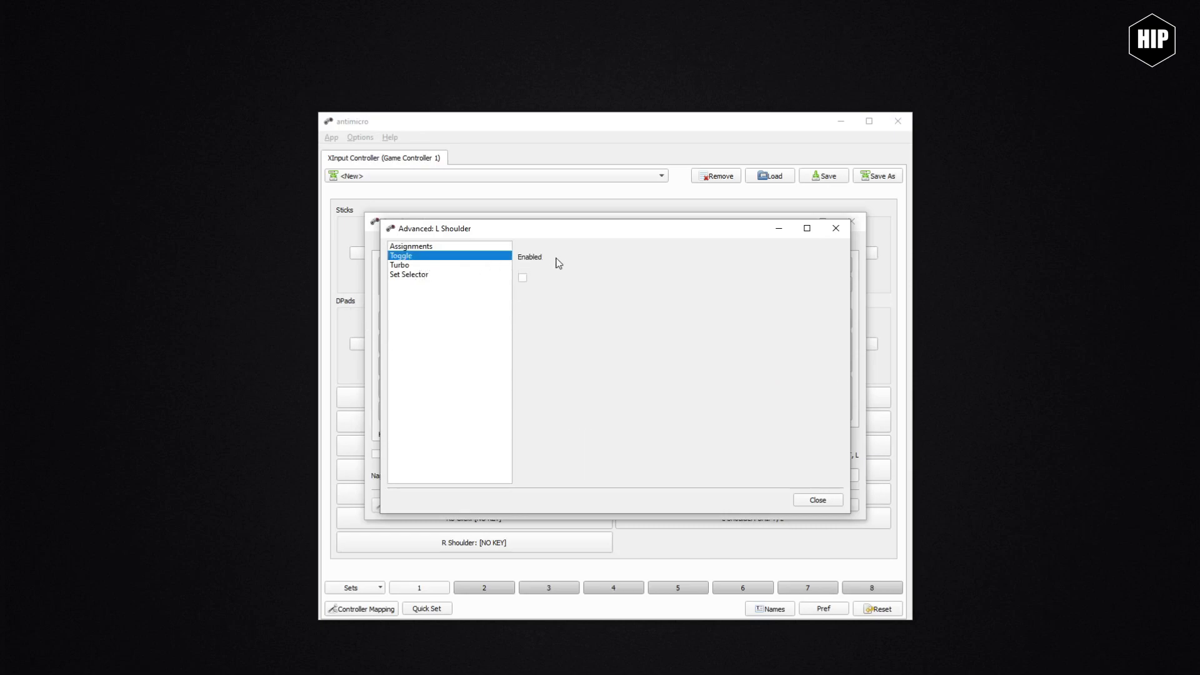
{"action": "left_click", "coordinate": [405, 265]}
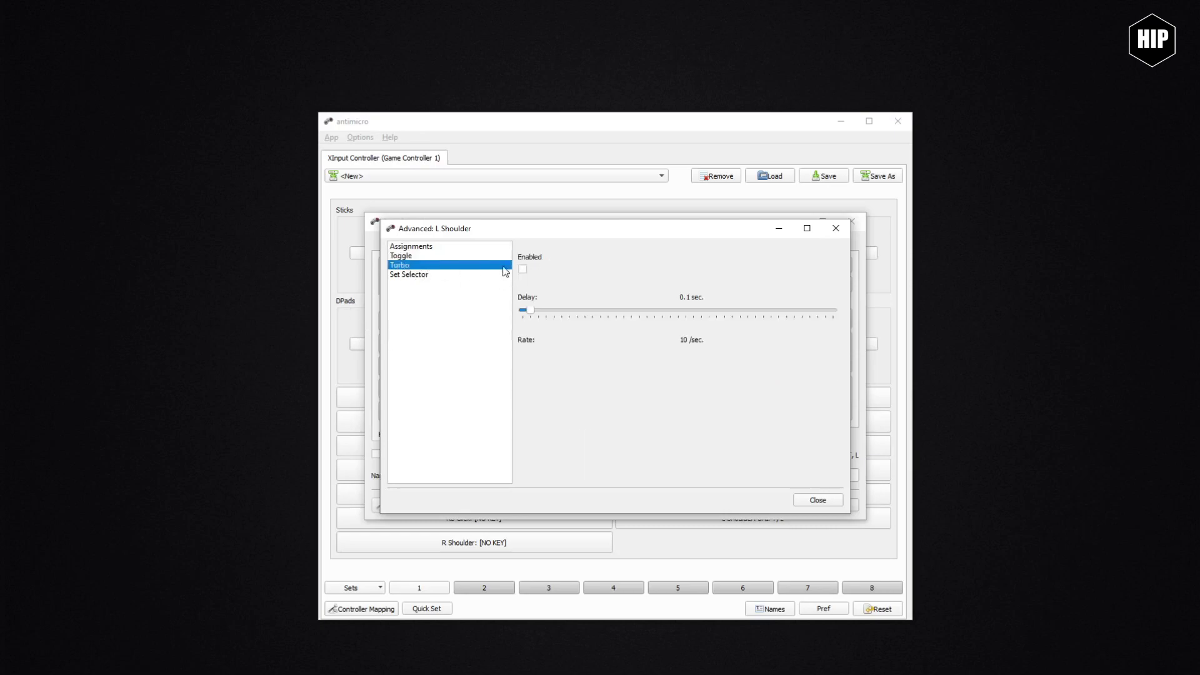
{"action": "left_click", "coordinate": [425, 275]}
{"action": "left_click", "coordinate": [621, 288]}
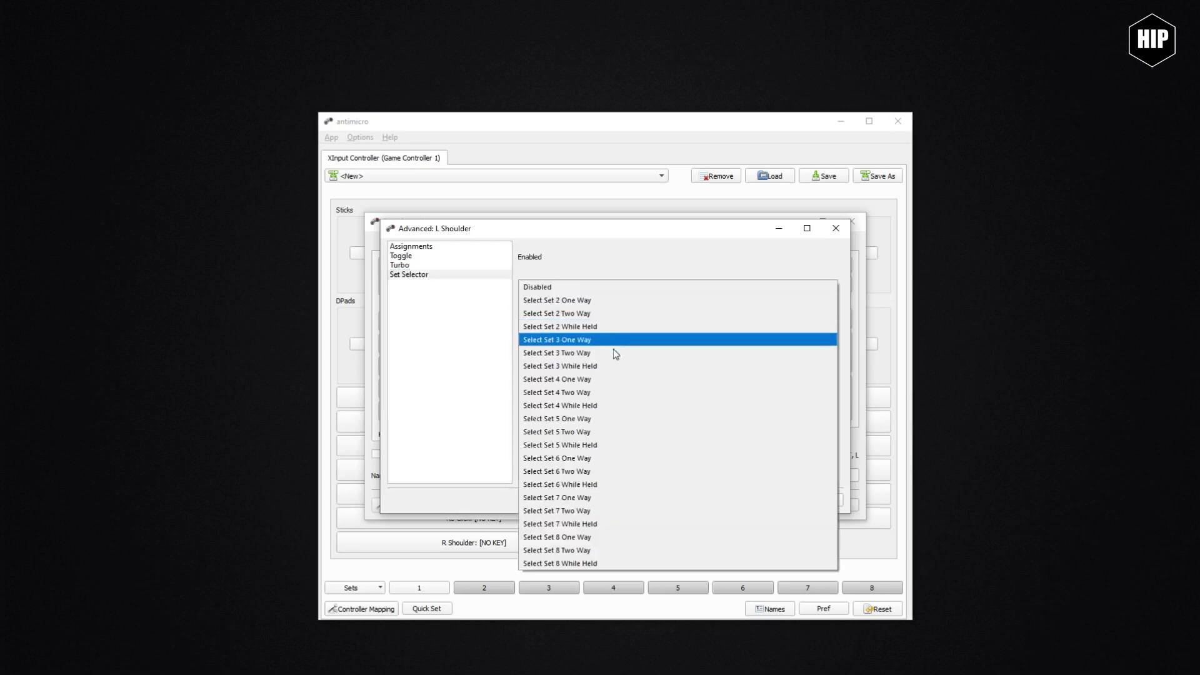
{"action": "left_click", "coordinate": [603, 266]}
{"action": "left_click", "coordinate": [441, 250]}
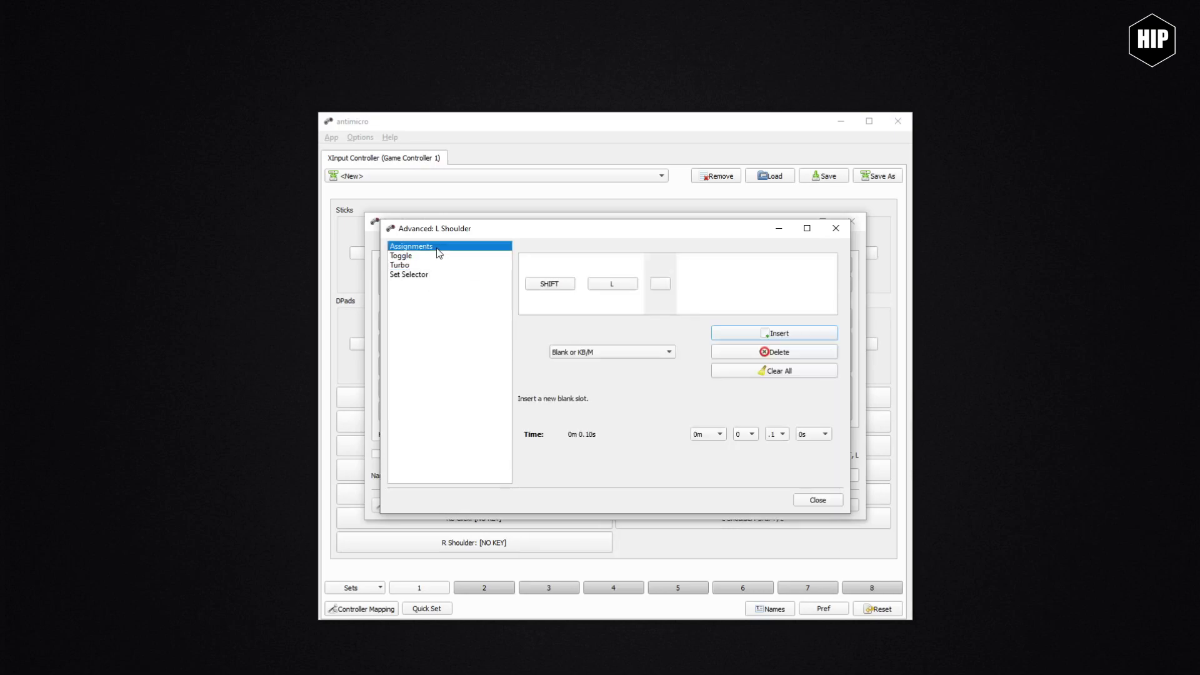
{"action": "left_click", "coordinate": [833, 499]}
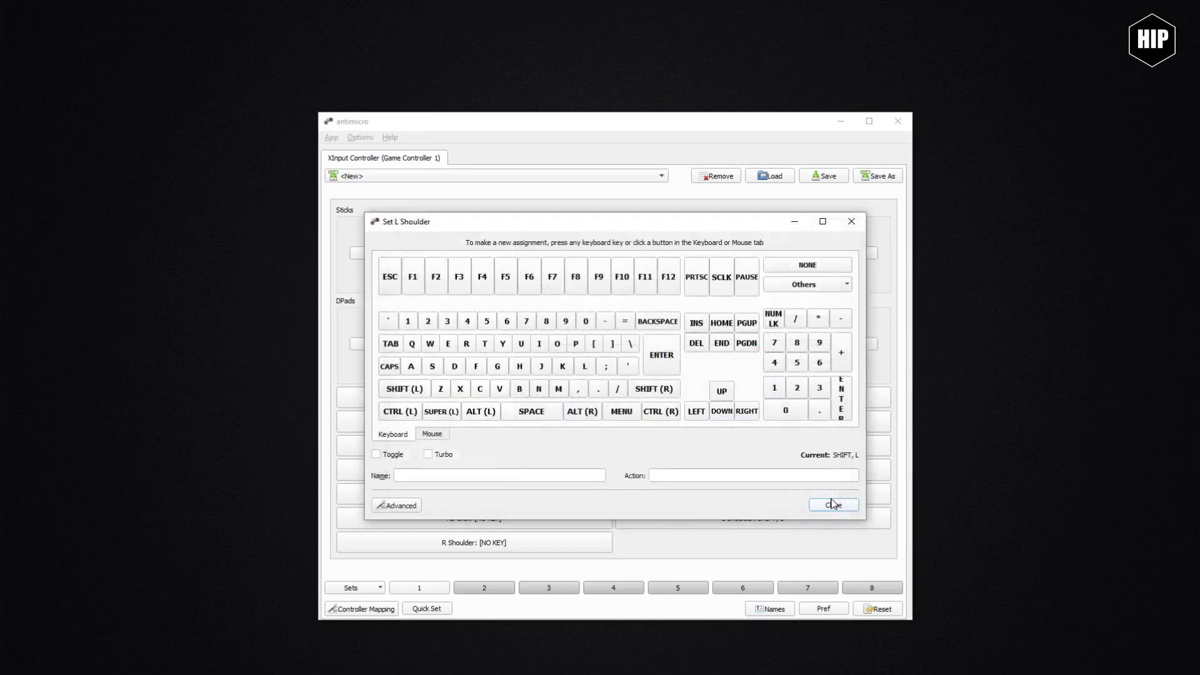
{"action": "left_click", "coordinate": [835, 505]}
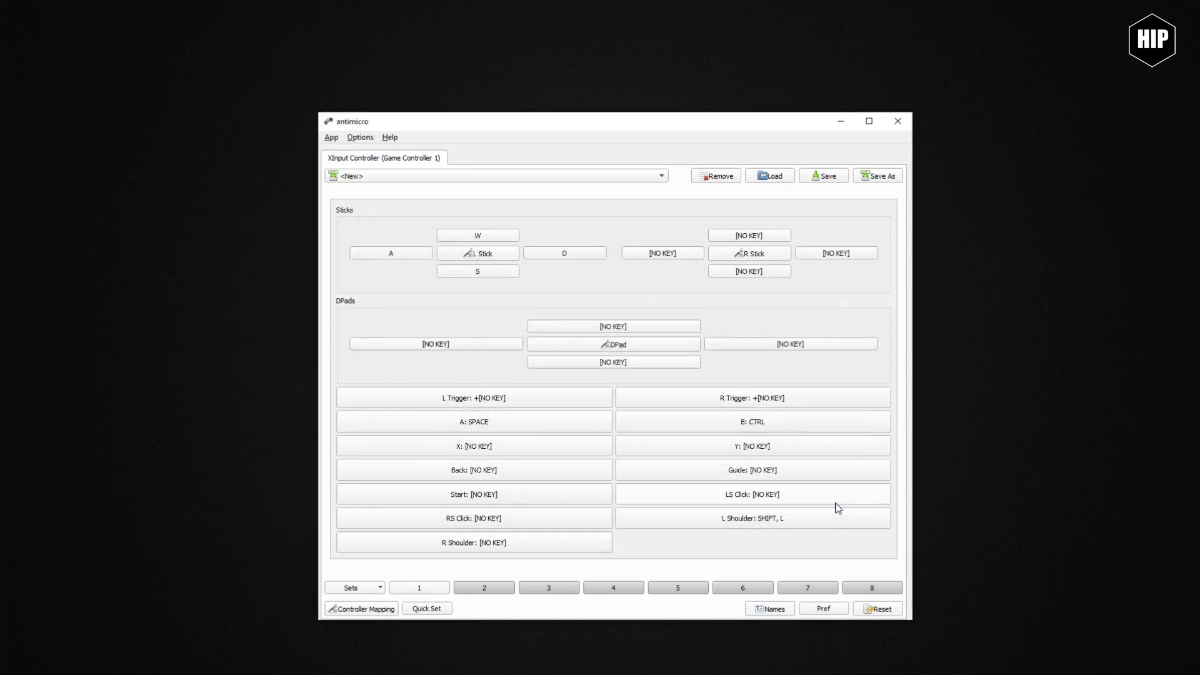
Cancel Save As, view the HOTAS Warthog joystick and throttle tabs, then cancel Load.
{"action": "left_click", "coordinate": [874, 178]}
{"action": "key", "text": "Escape"}
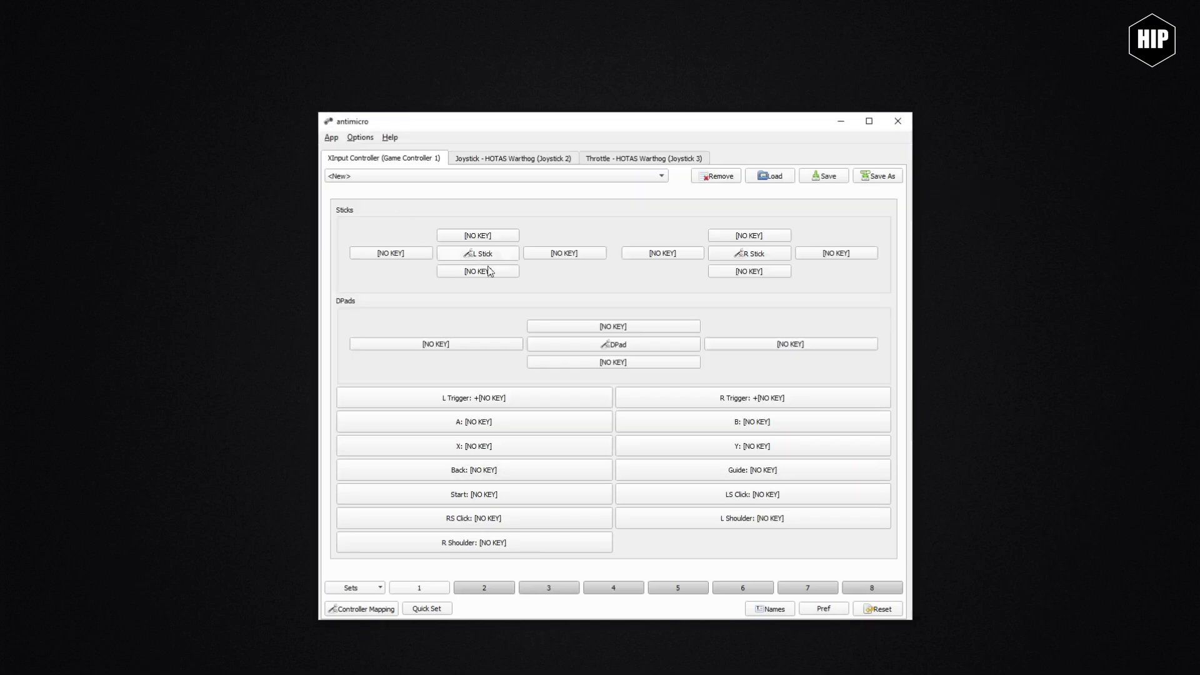
{"action": "left_click", "coordinate": [513, 162]}
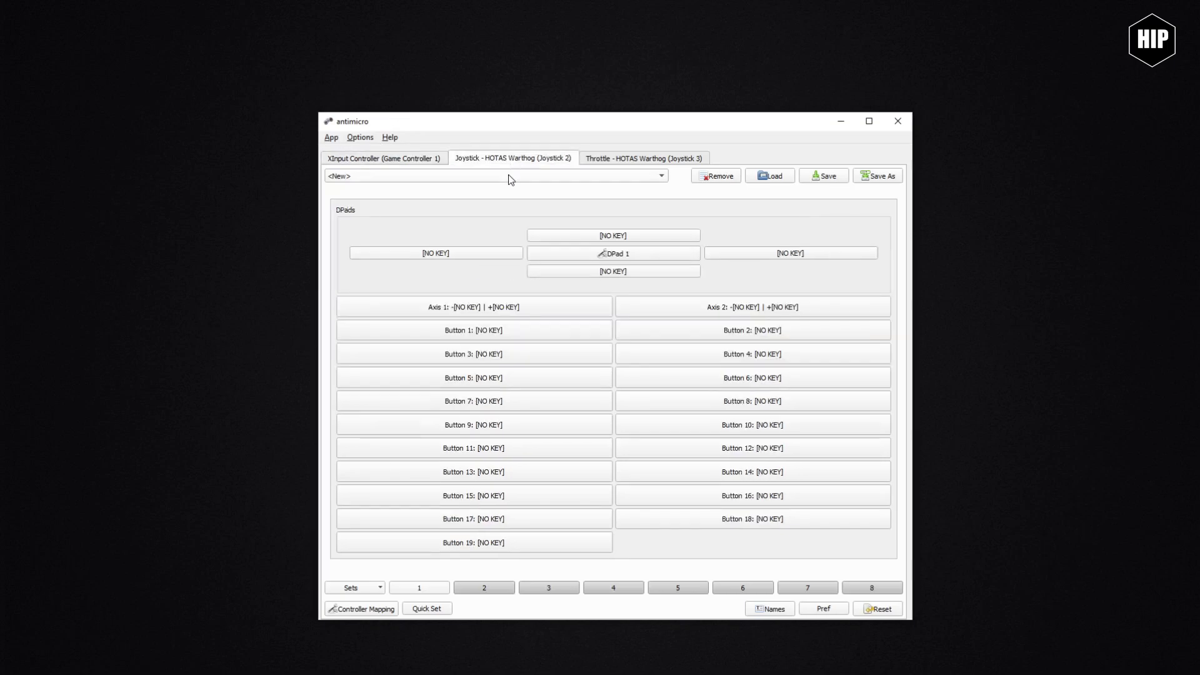
{"action": "left_click", "coordinate": [627, 160]}
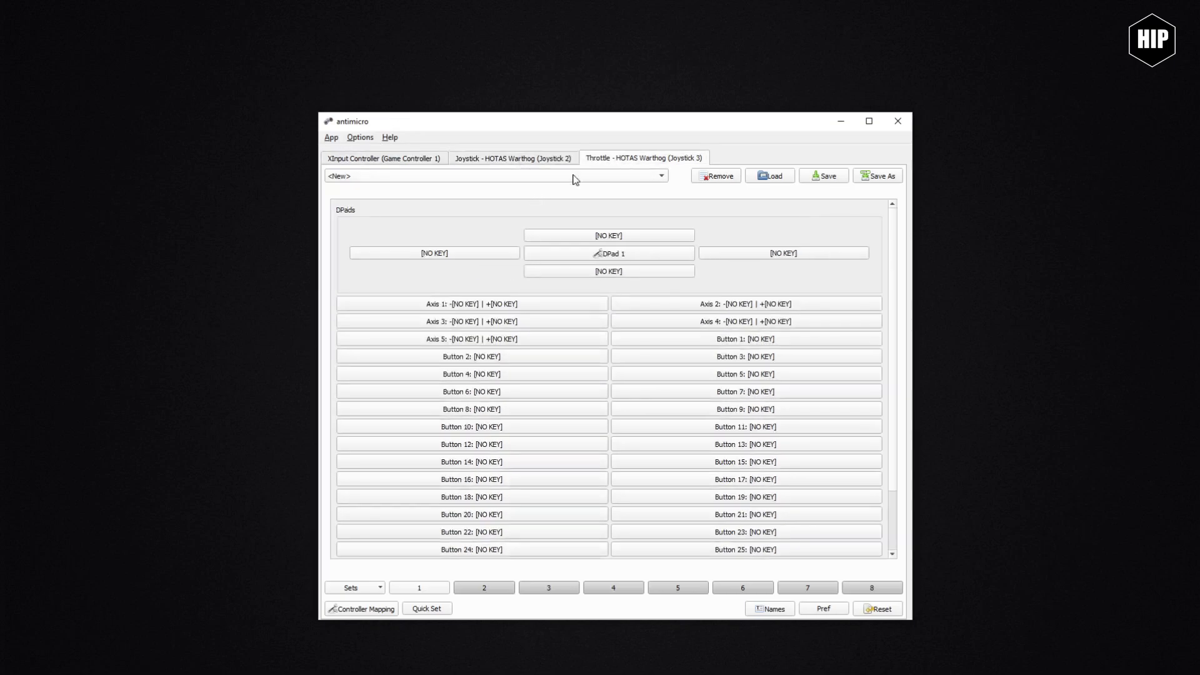
{"action": "left_click", "coordinate": [769, 176]}
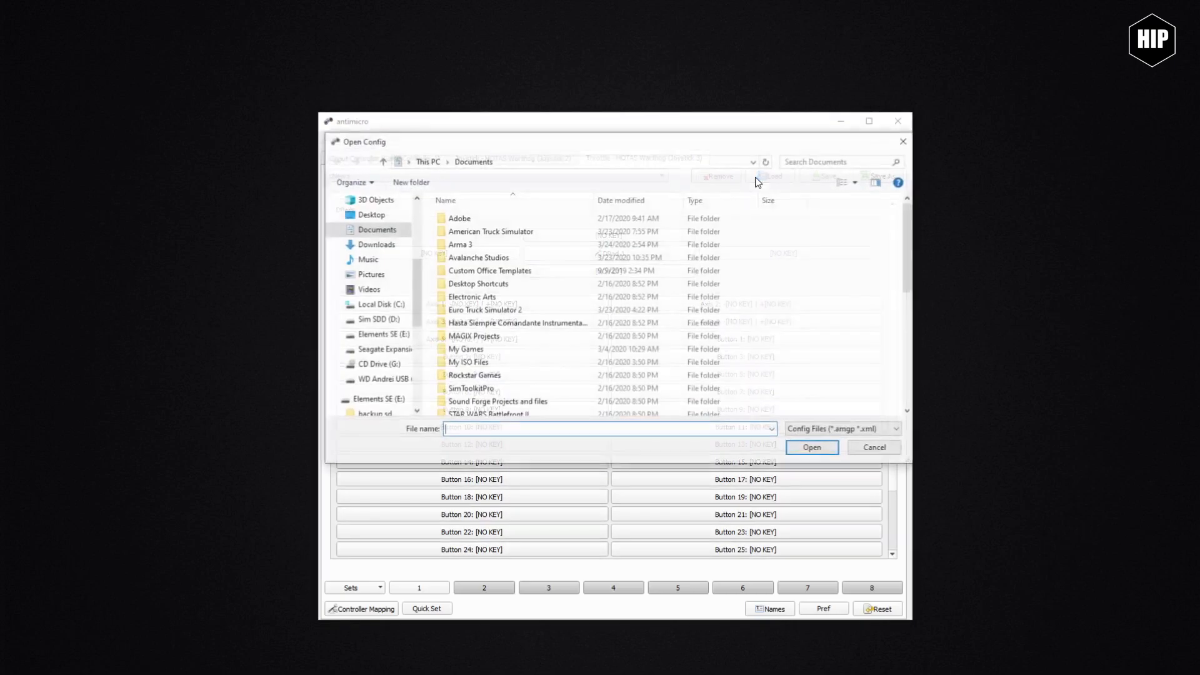
{"action": "key", "text": "Escape"}
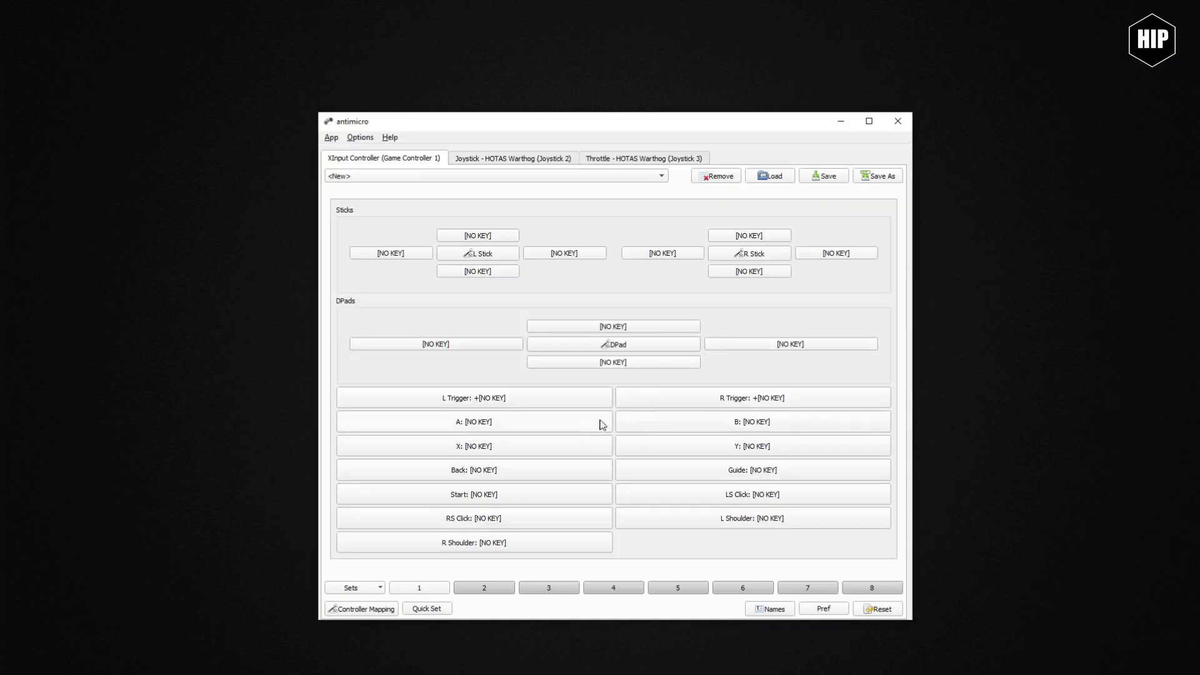